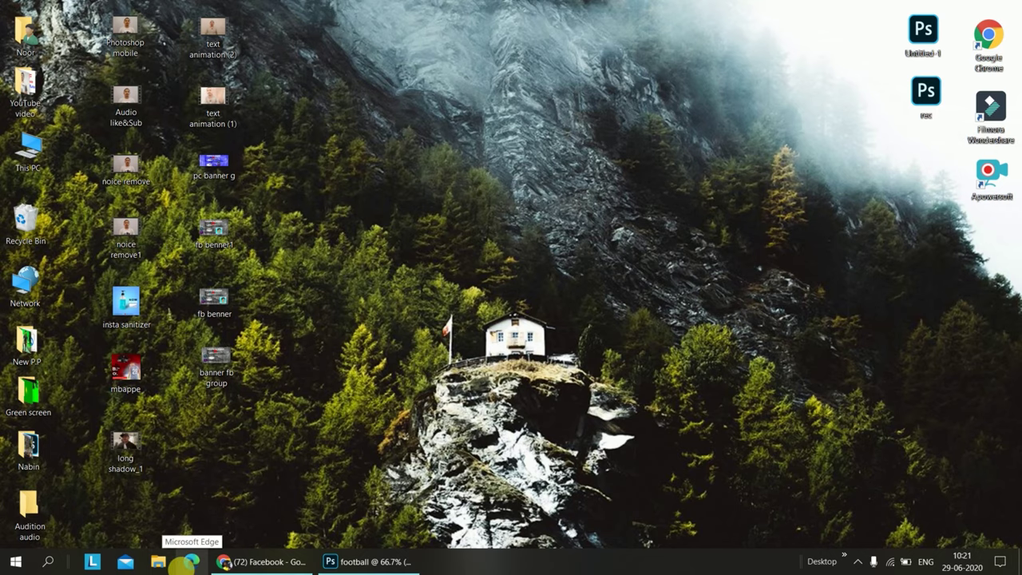
- Launch Microsoft Edge from the taskbar to get a new tab page
click(185, 562)
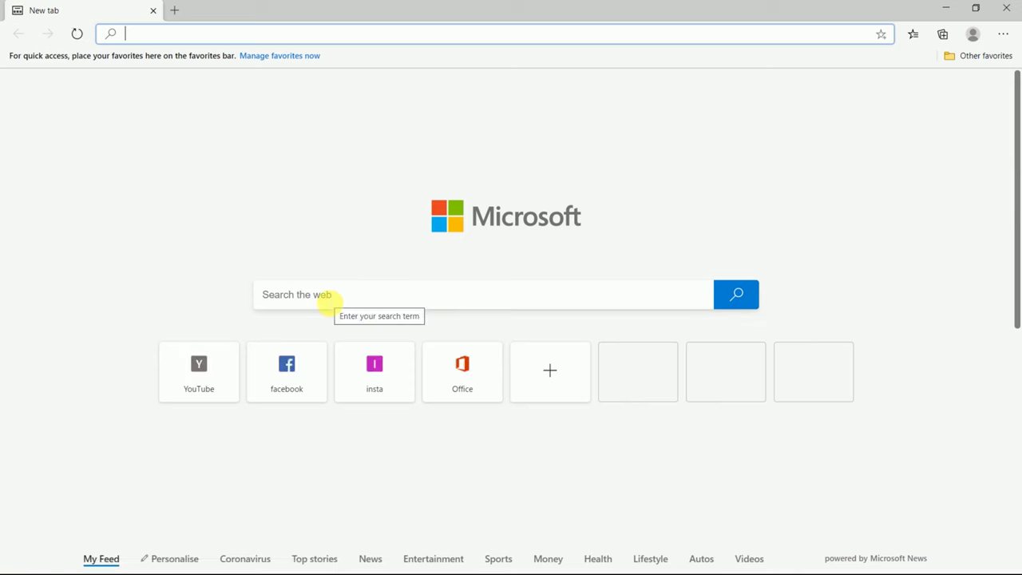
- Run a web search for photopea.com from the new tab page
click(327, 300)
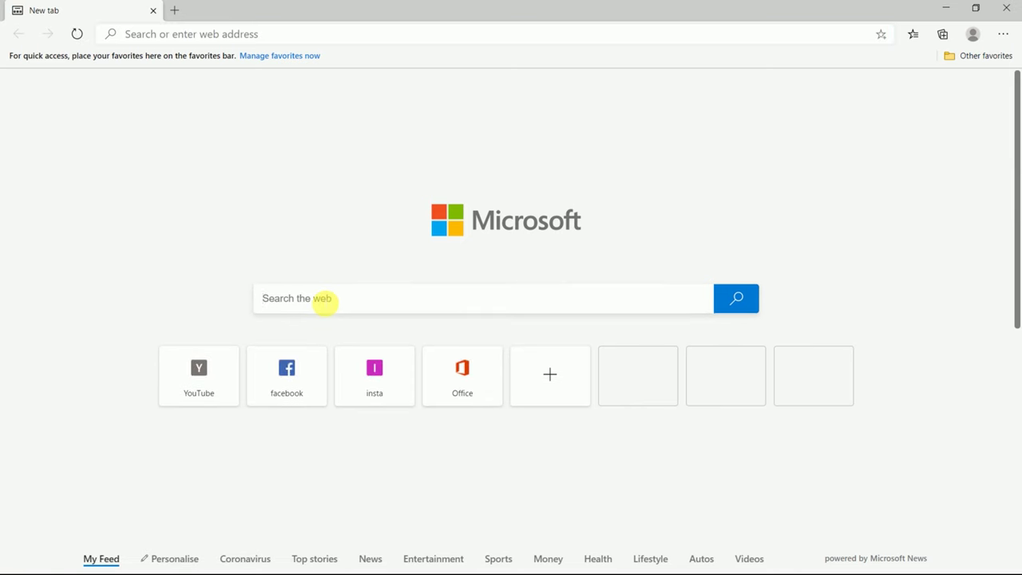
text(photopea.com)
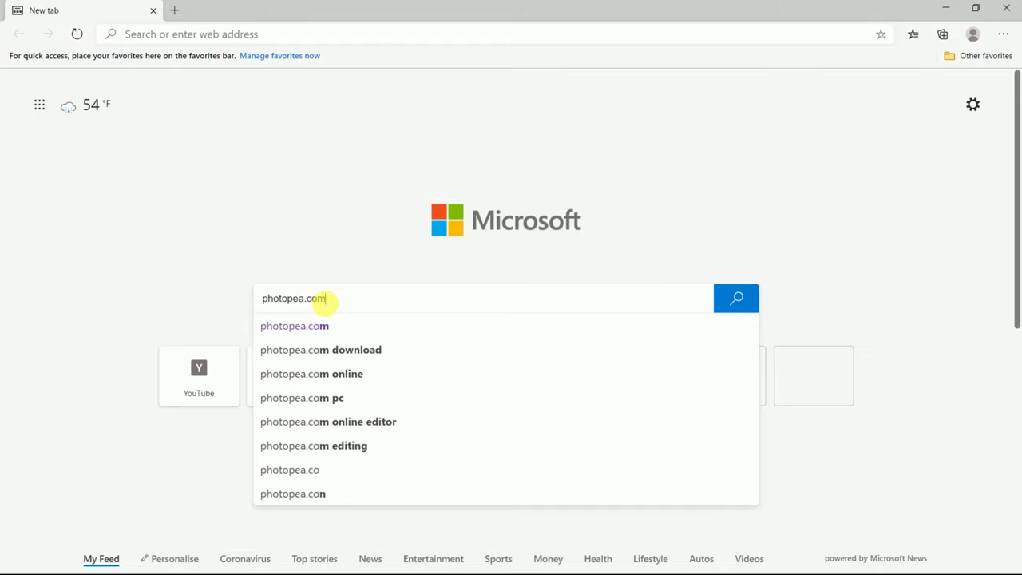
key(Return)
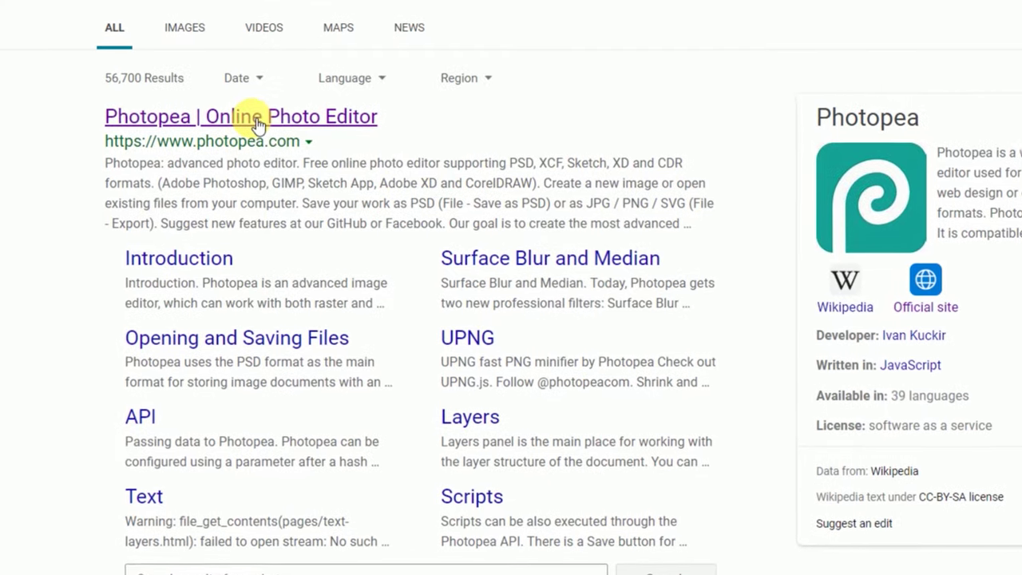
- Load the Photopea | Online Photo Editor site and show its File menu
click(259, 120)
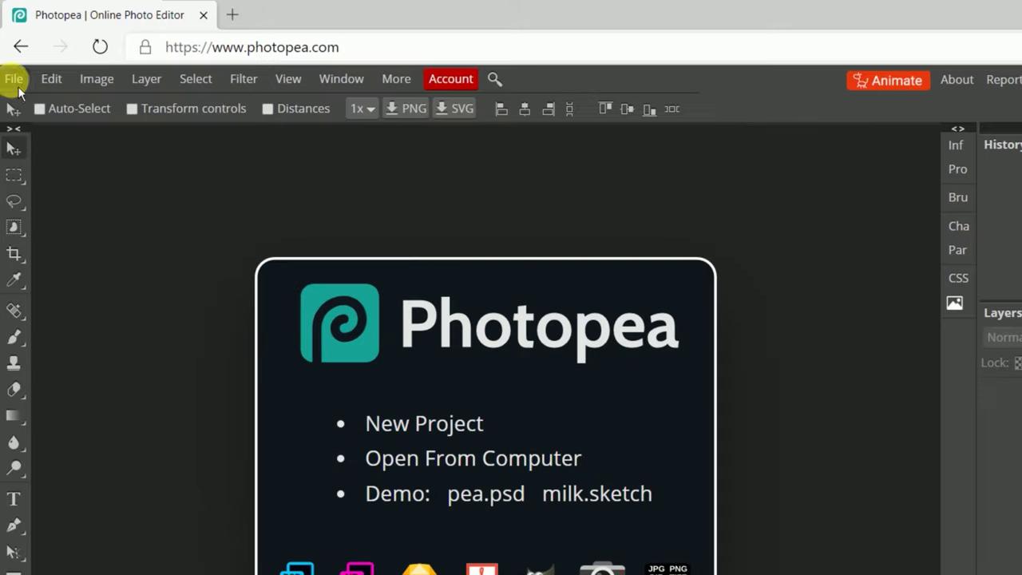
click(14, 80)
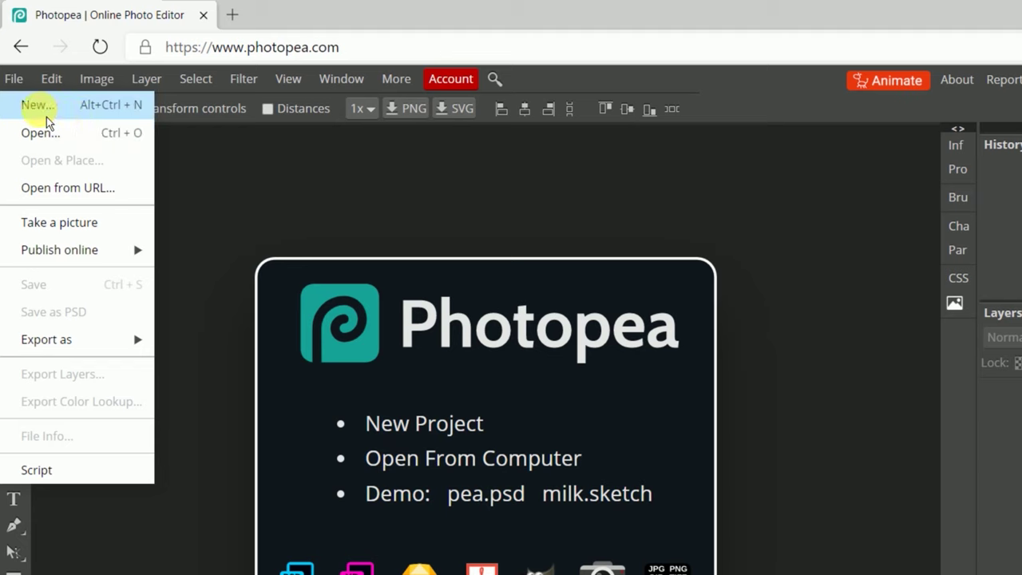
- Create a blank white 1200 × 720 px project, New Project.psd
click(46, 116)
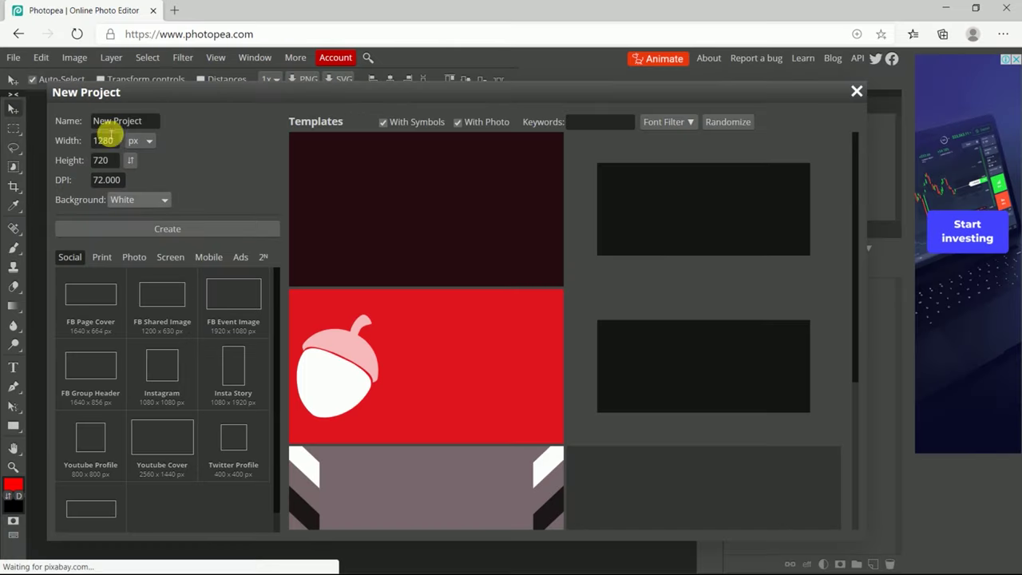
double_click(118, 142)
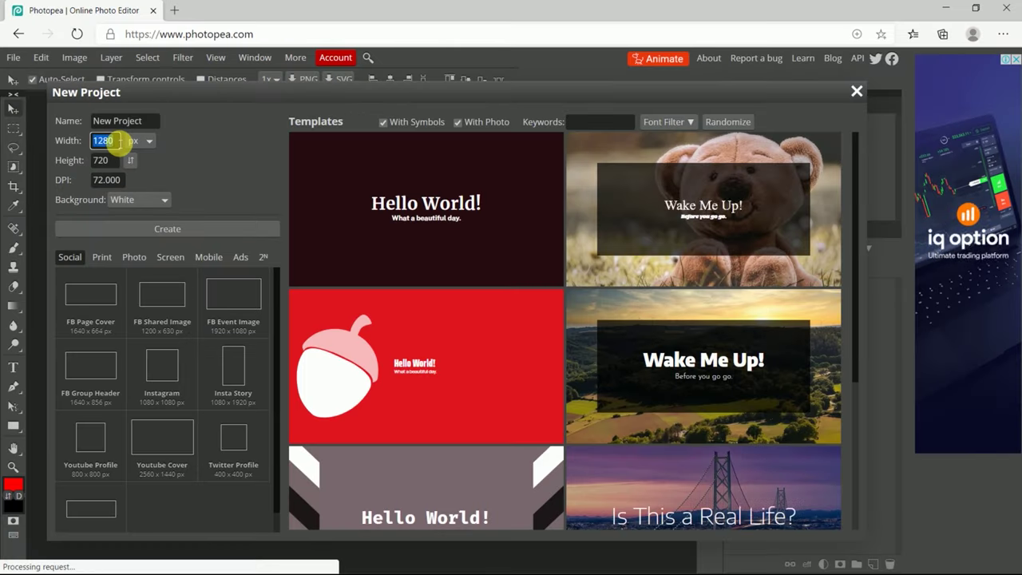
text(120)
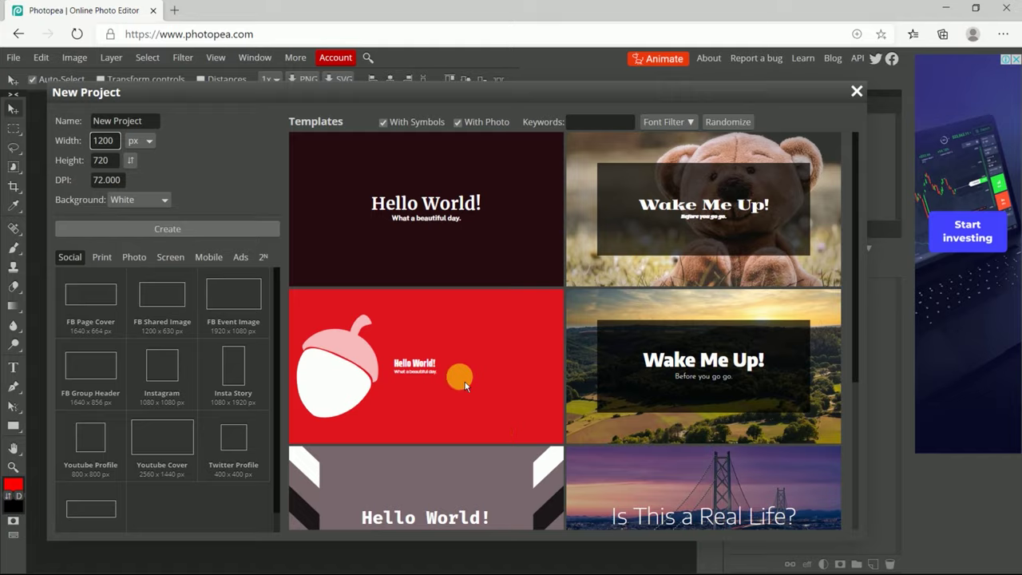
key(Return)
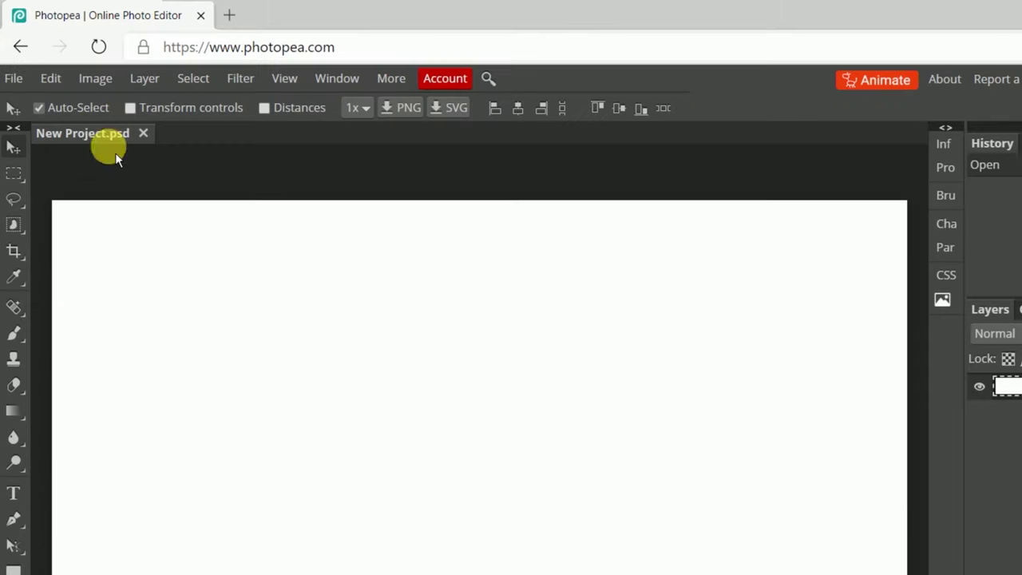
- Open the d3 photo from the Downloads folder as a second document
click(16, 79)
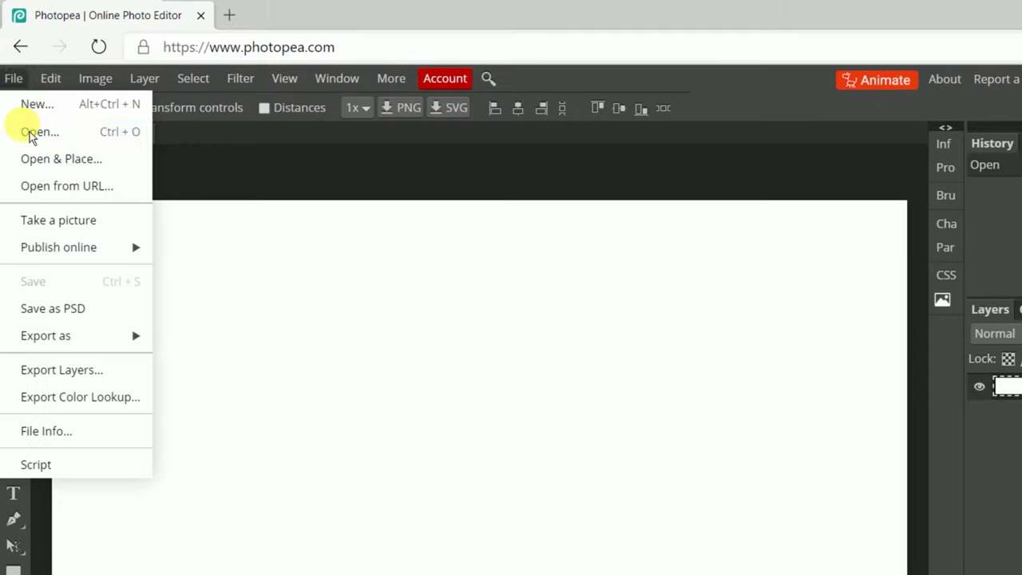
click(69, 142)
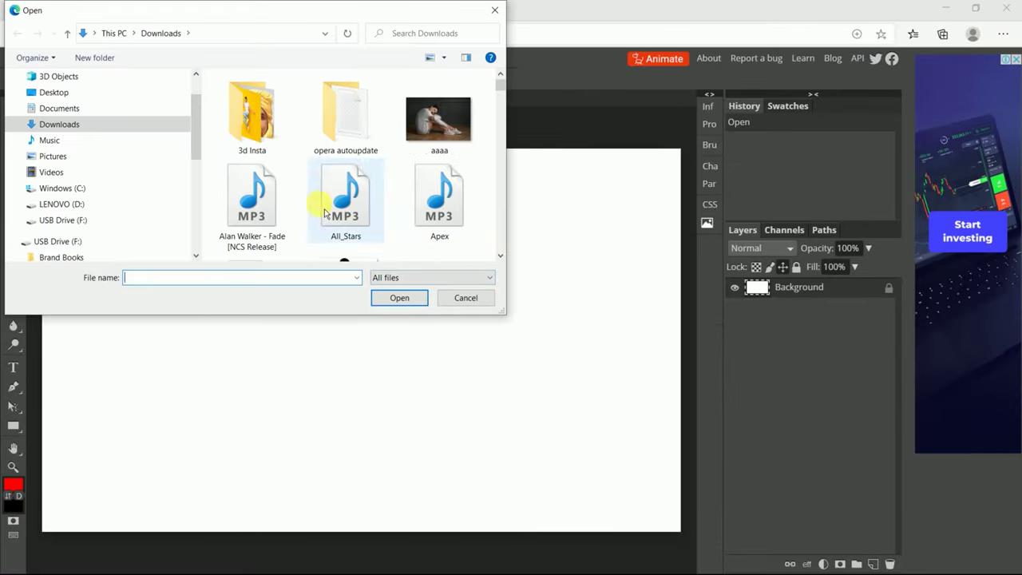
scroll(69, 155, down, 1)
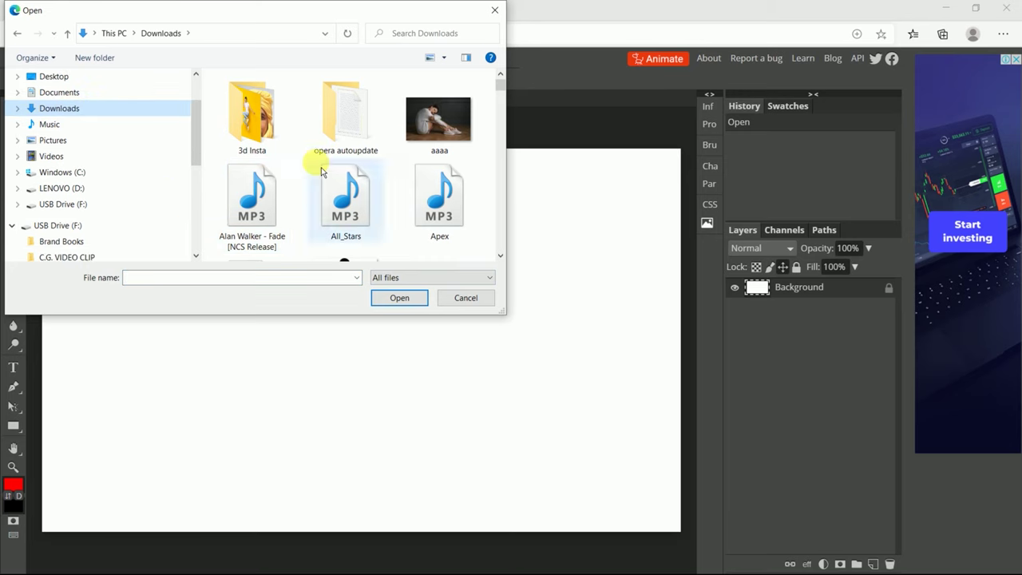
scroll(319, 168, down, 3)
scroll(320, 168, down, 1)
scroll(322, 171, down, 2)
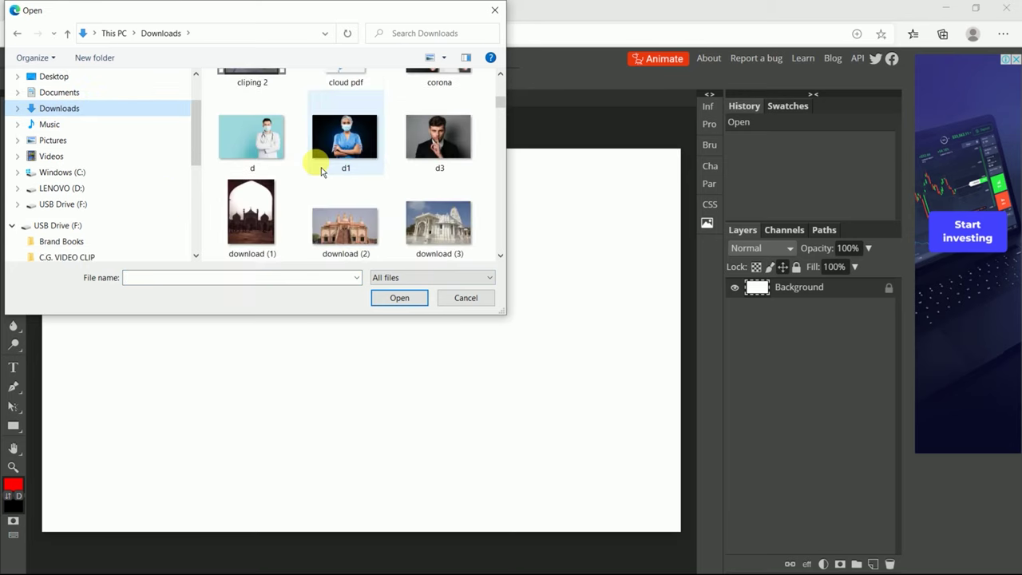
click(453, 140)
click(404, 297)
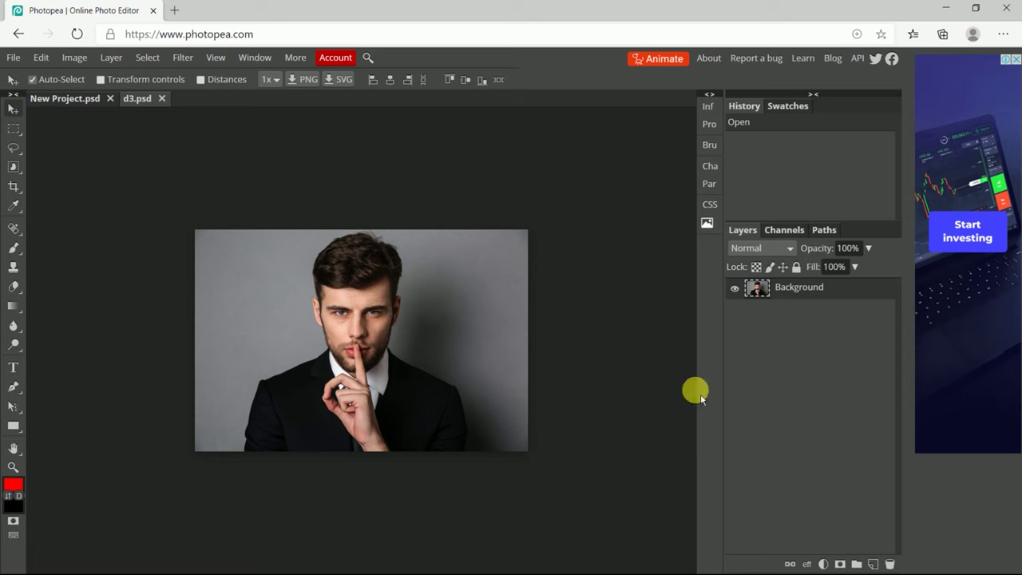
- Duplicate the portrait onto a new layer and hide the original Background layer
key(ctrl+j)
click(734, 308)
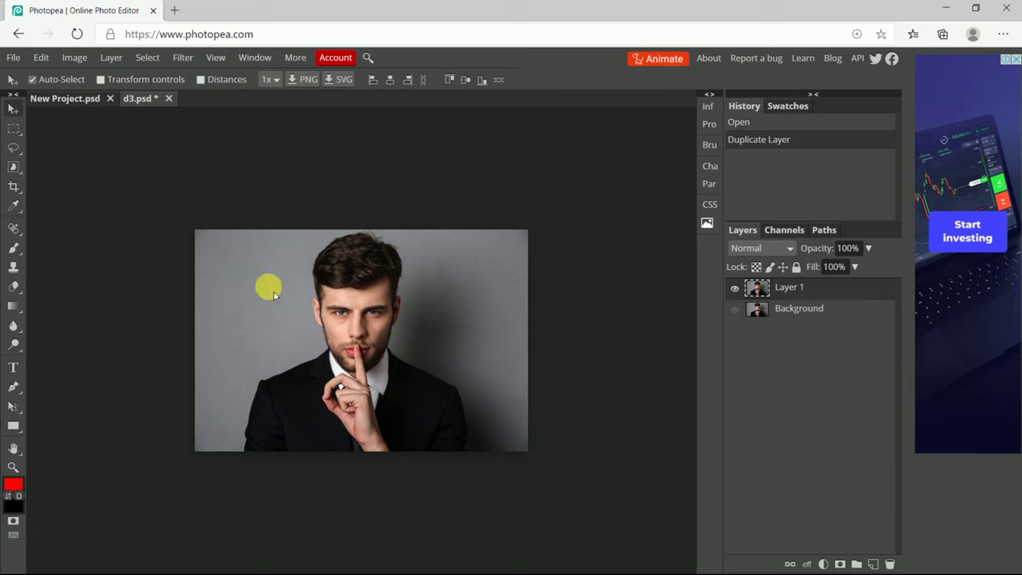
right_click(13, 168)
click(80, 167)
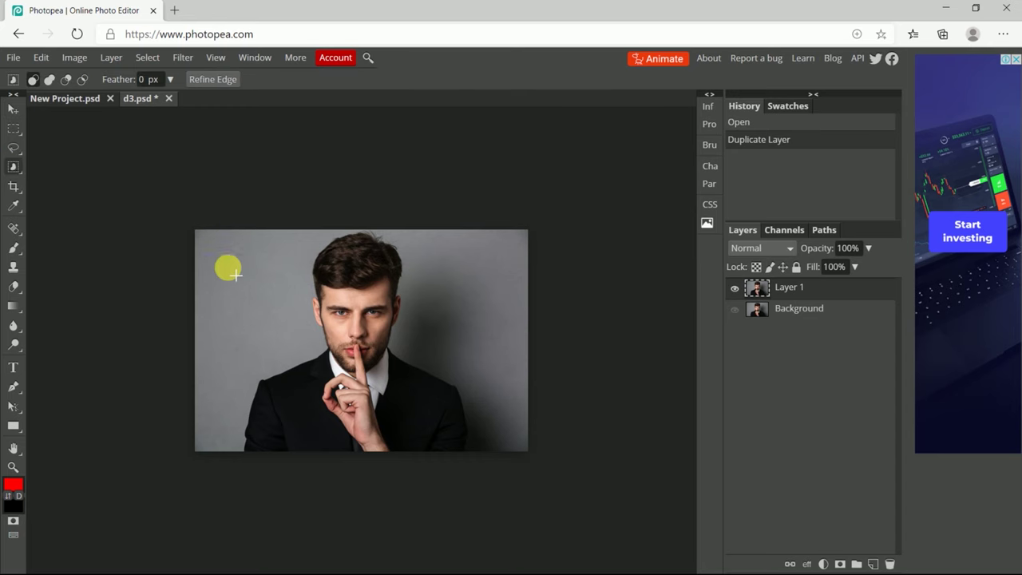
- Select the man with object selection, copy him to Layer 2, and hide Layer 1
click(487, 455)
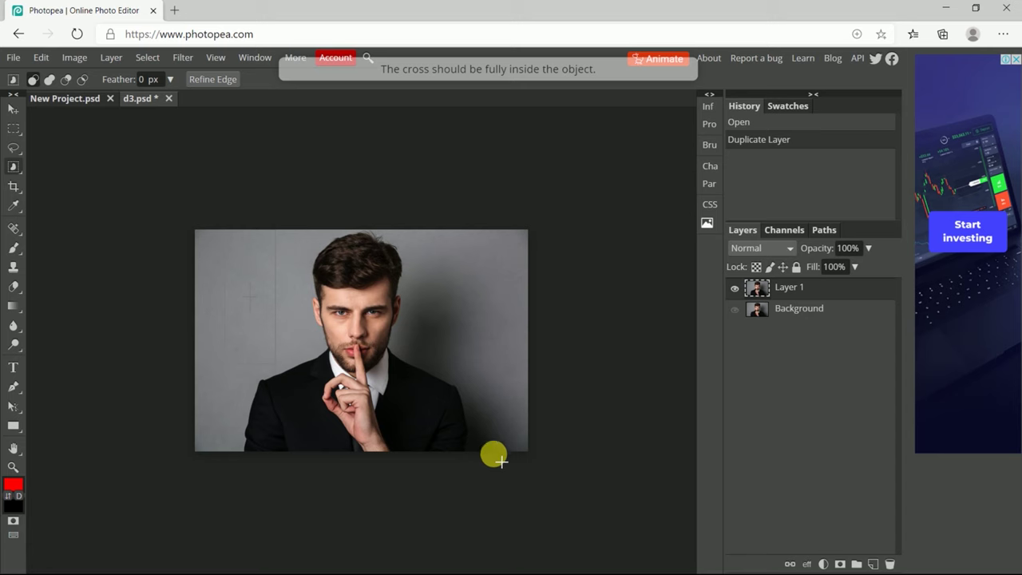
drag(499, 461, 501, 456)
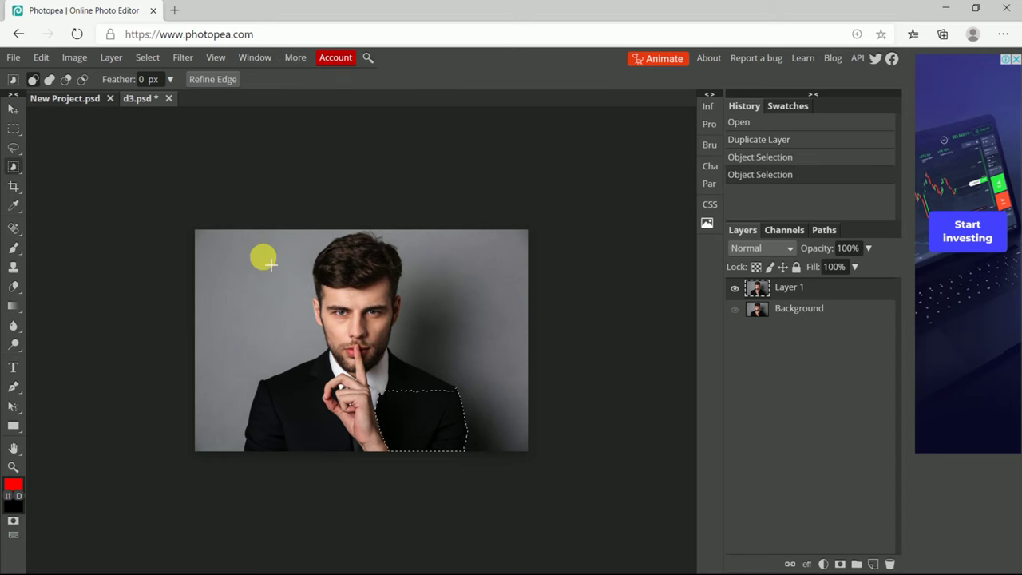
click(435, 439)
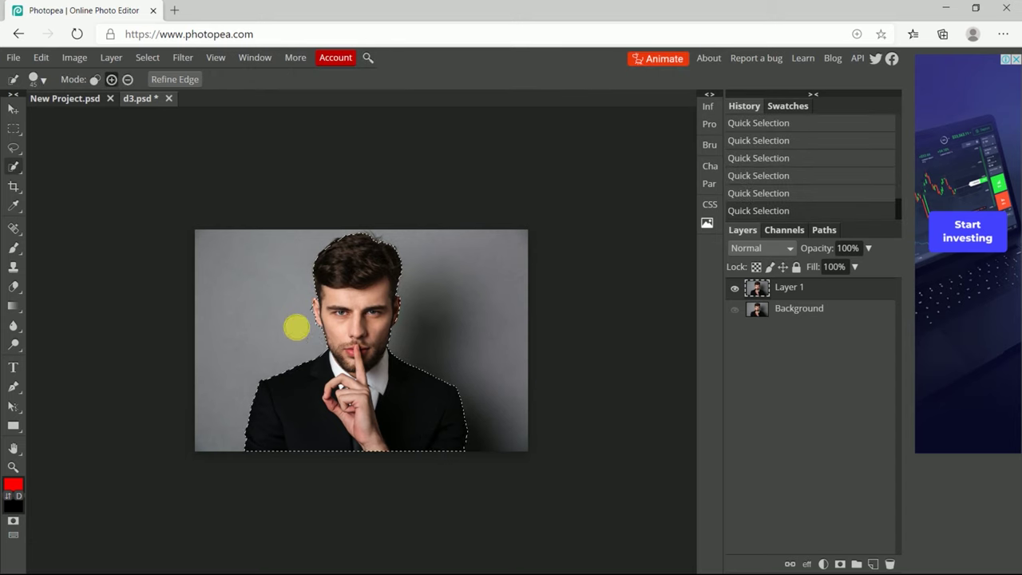
key(ctrl+j)
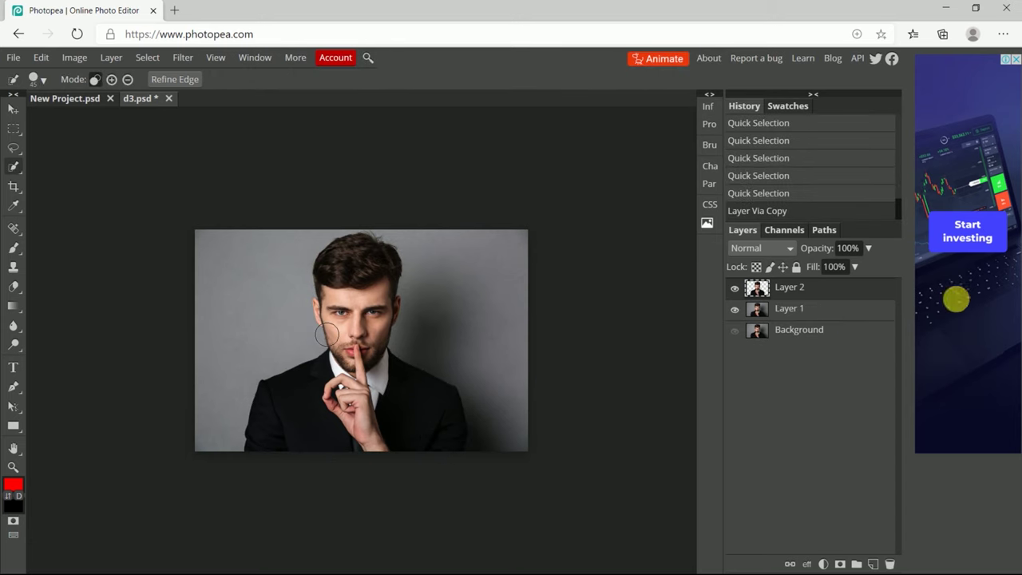
click(735, 309)
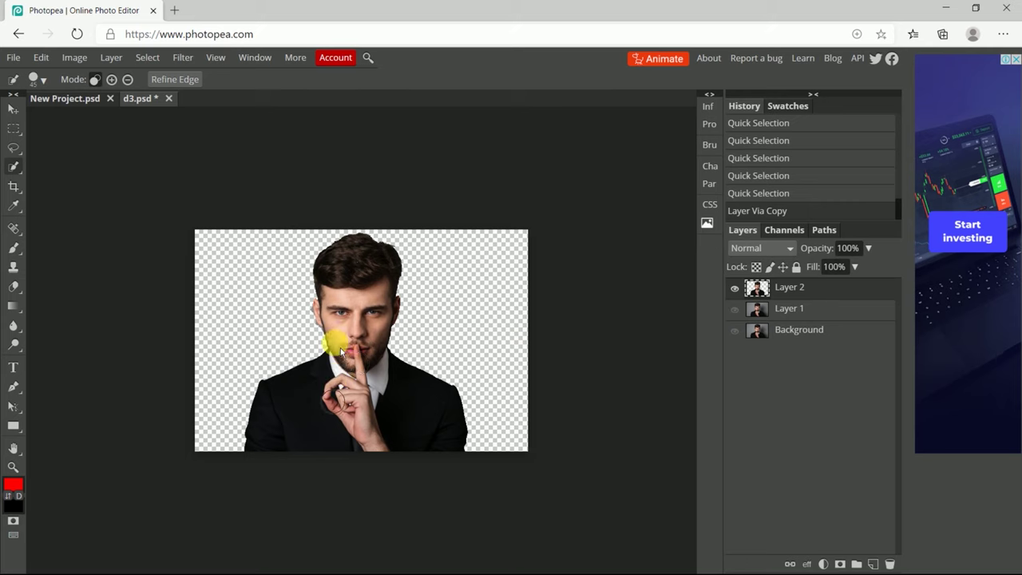
key(v)
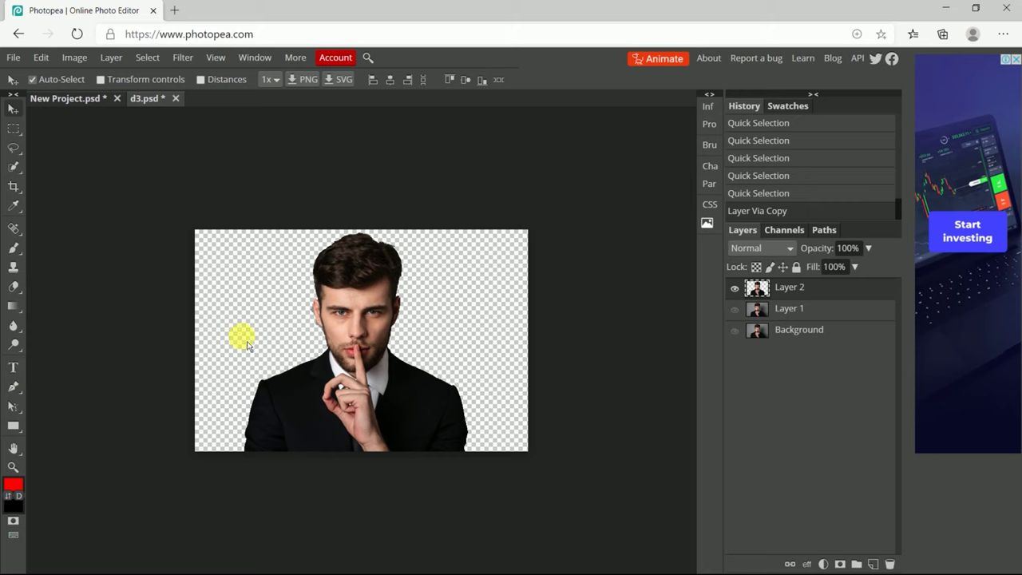
- Add the text 'Easy to use' left of the man's face and shift it further left
click(12, 367)
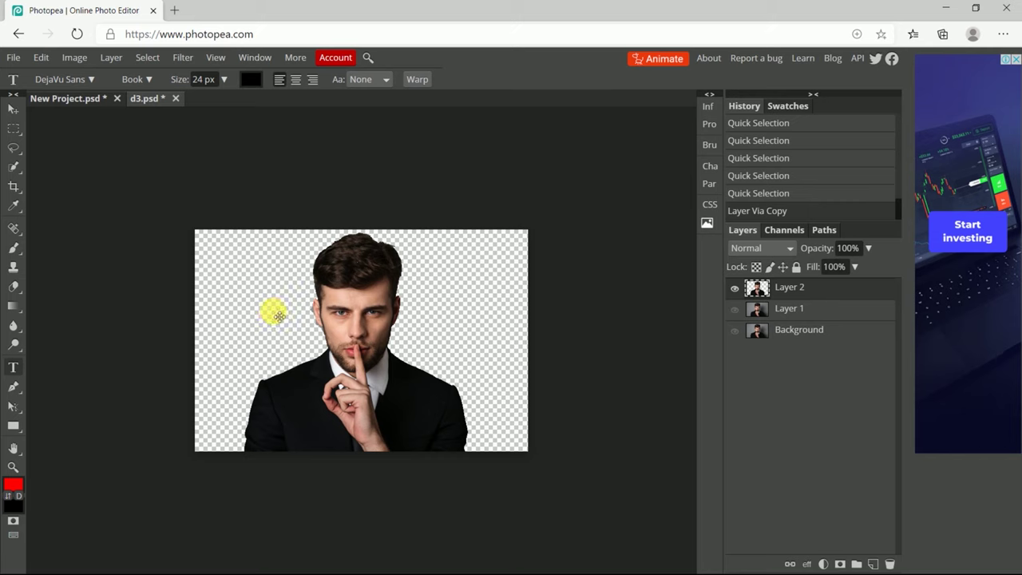
click(277, 316)
text(Easy to use)
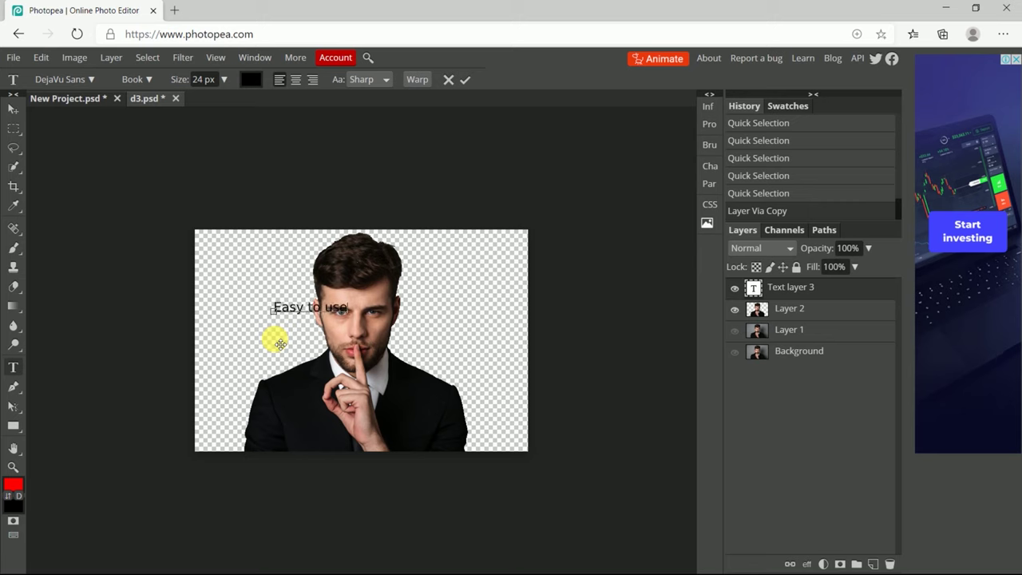
click(464, 79)
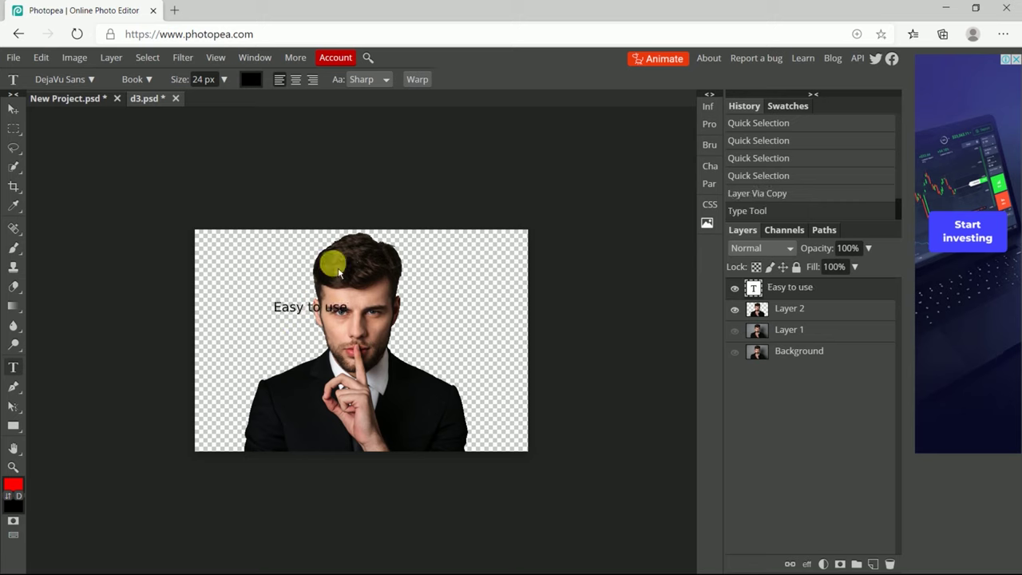
click(14, 109)
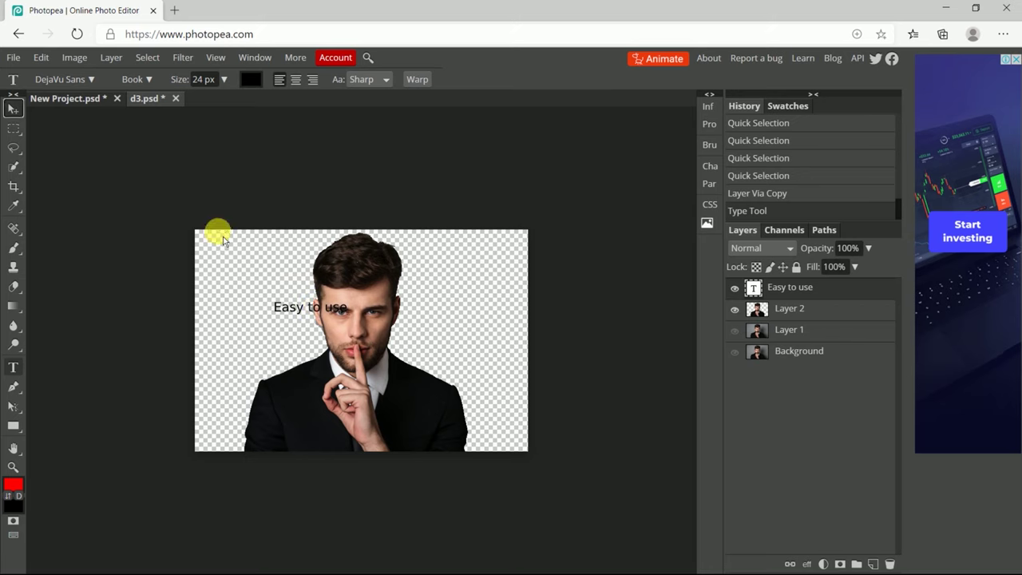
drag(279, 320, 233, 313)
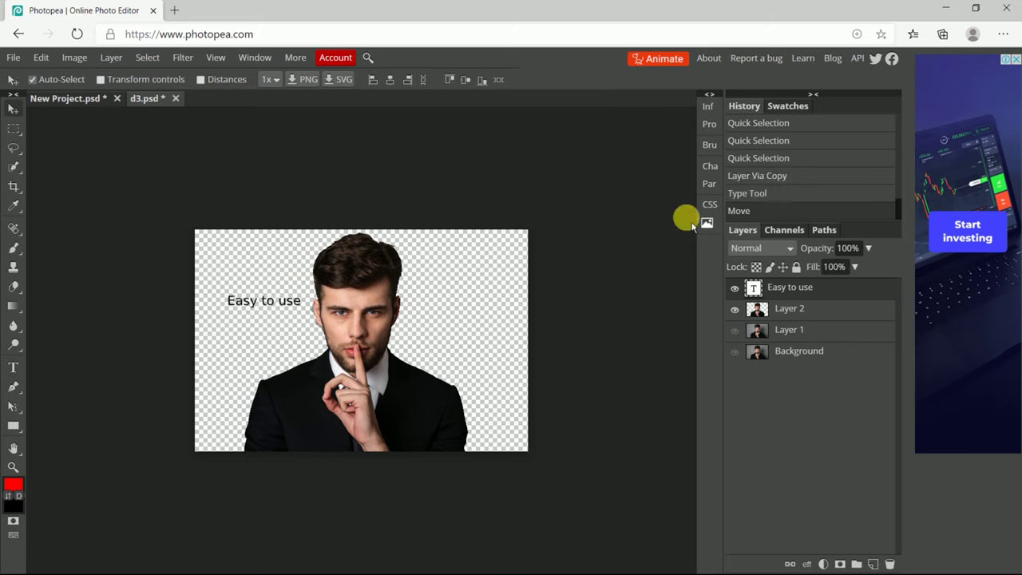
- Enlarge the text to 56 px, move the man right, and lower the text beside his face
click(709, 169)
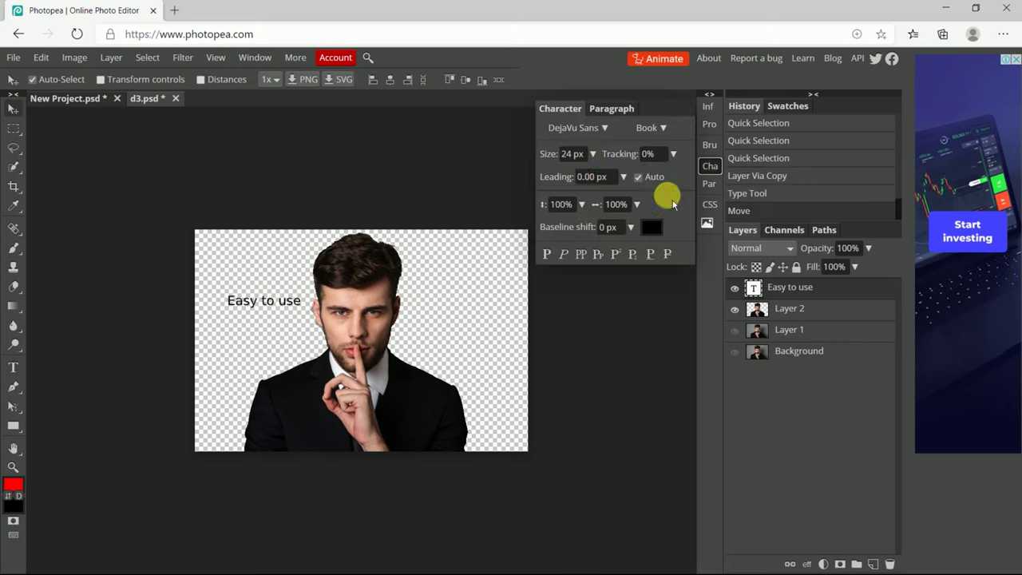
drag(558, 153, 646, 146)
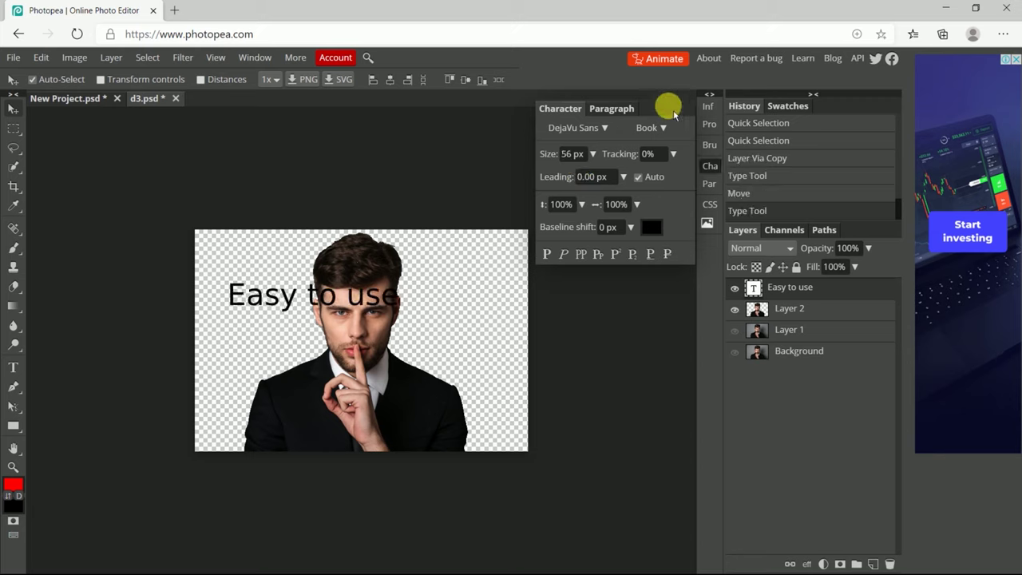
drag(365, 279, 449, 293)
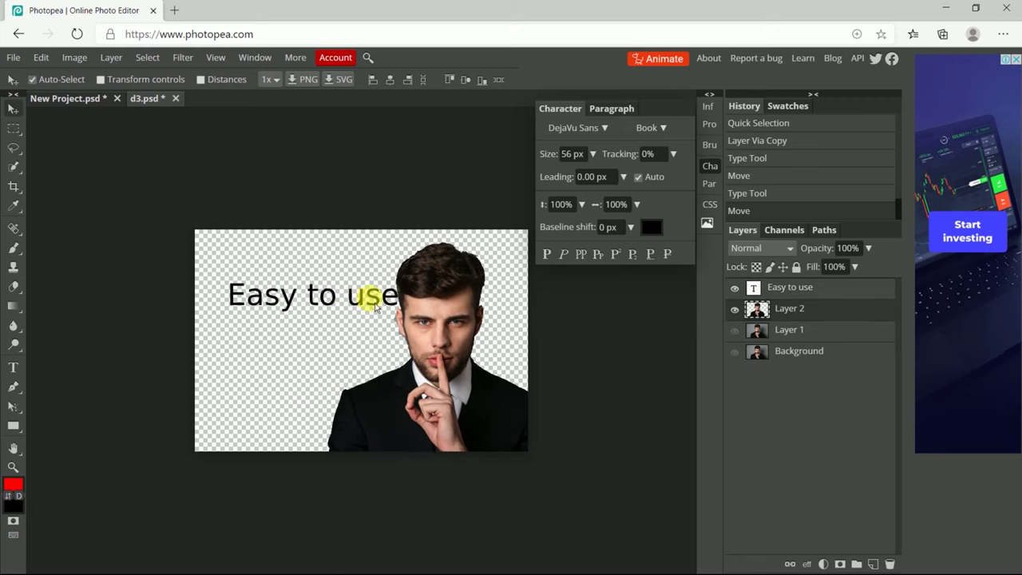
mouse_move(336, 311)
mouse_down()
mouse_move(315, 344)
mouse_move(326, 349)
mouse_move(320, 343)
mouse_up()
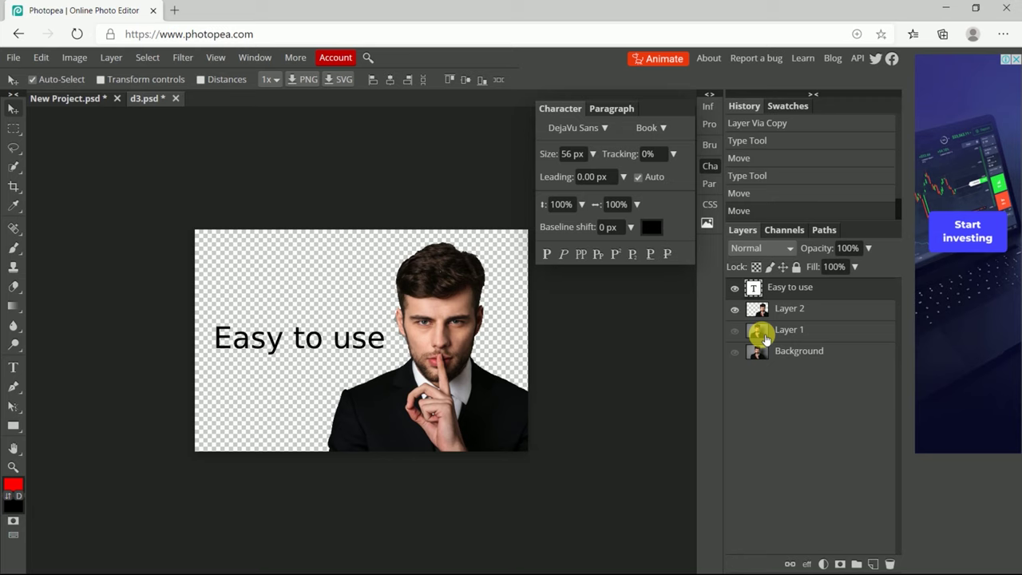
click(763, 335)
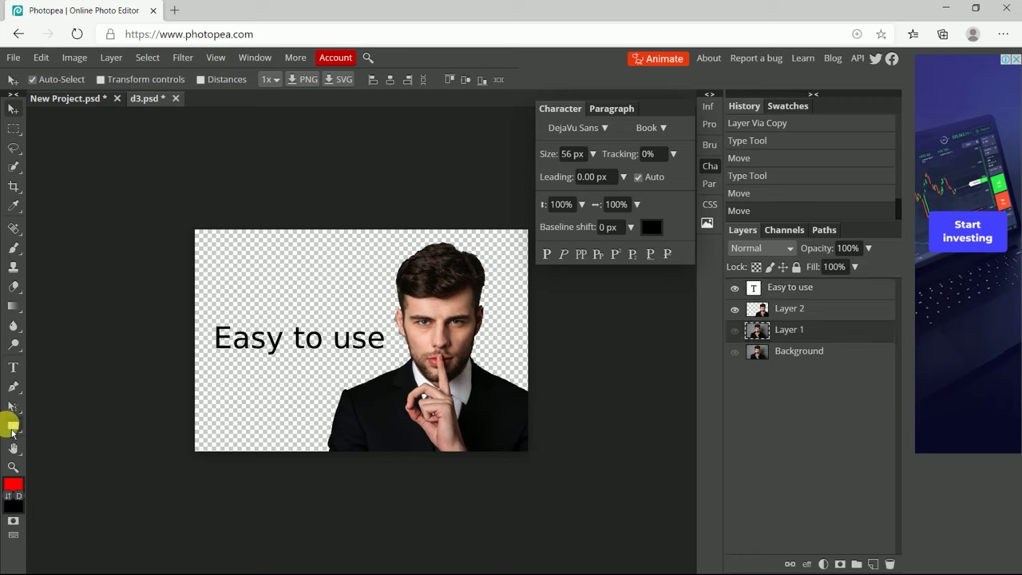
- Add red 100×100 rectangles: a top-left square and a small bar below the text
right_click(14, 425)
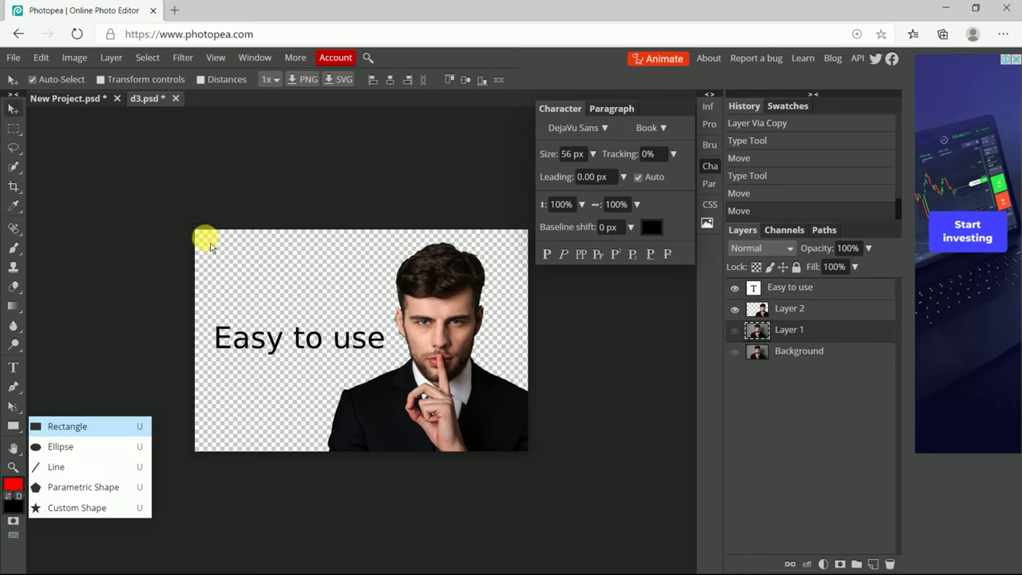
click(84, 426)
click(155, 372)
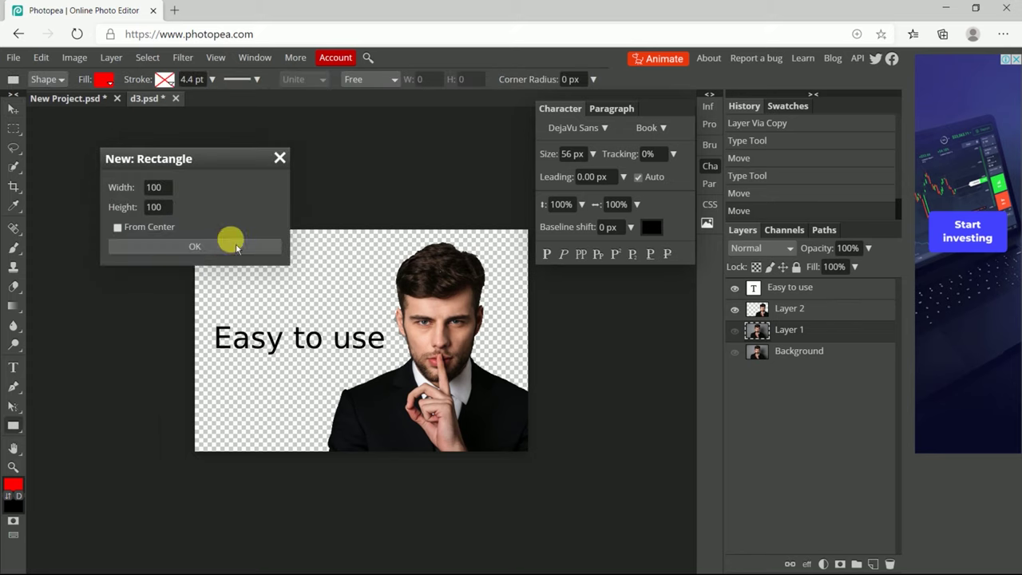
click(227, 245)
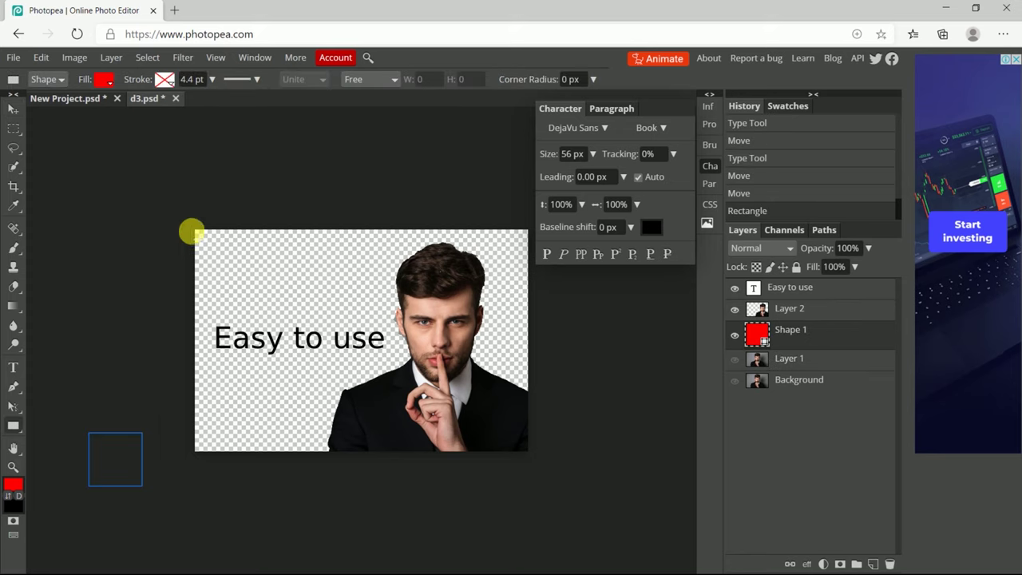
click(199, 237)
key(v)
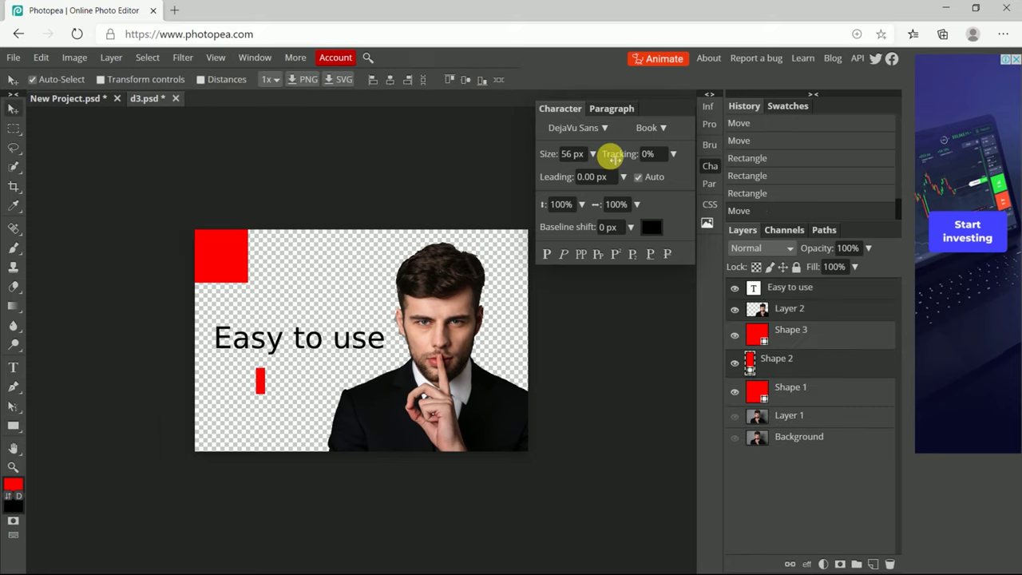